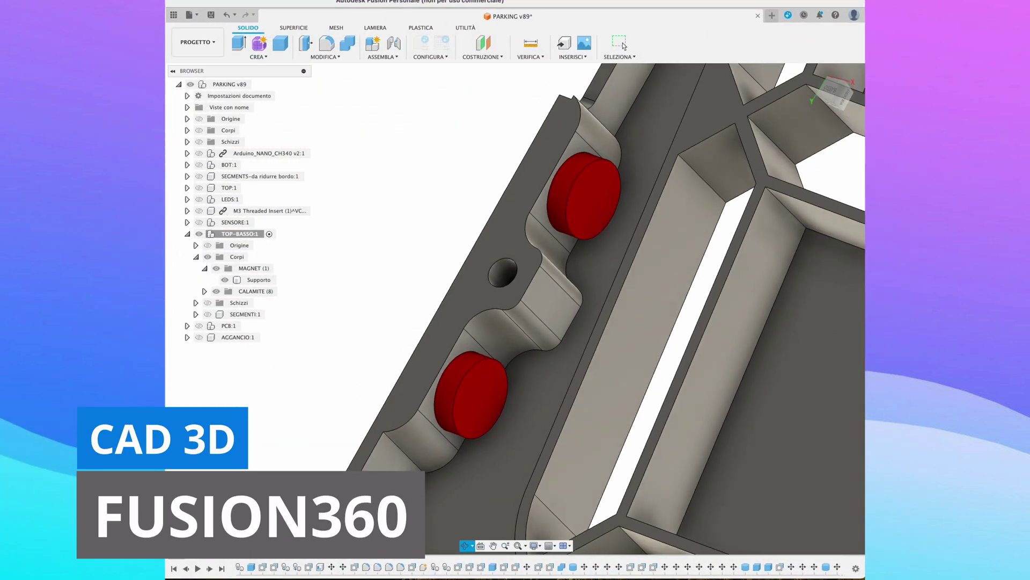
pyautogui.keyDown('shift'); pyautogui.moveTo(237, 405); pyautogui.dragTo(267, 379, button='middle'); pyautogui.keyUp('shift')
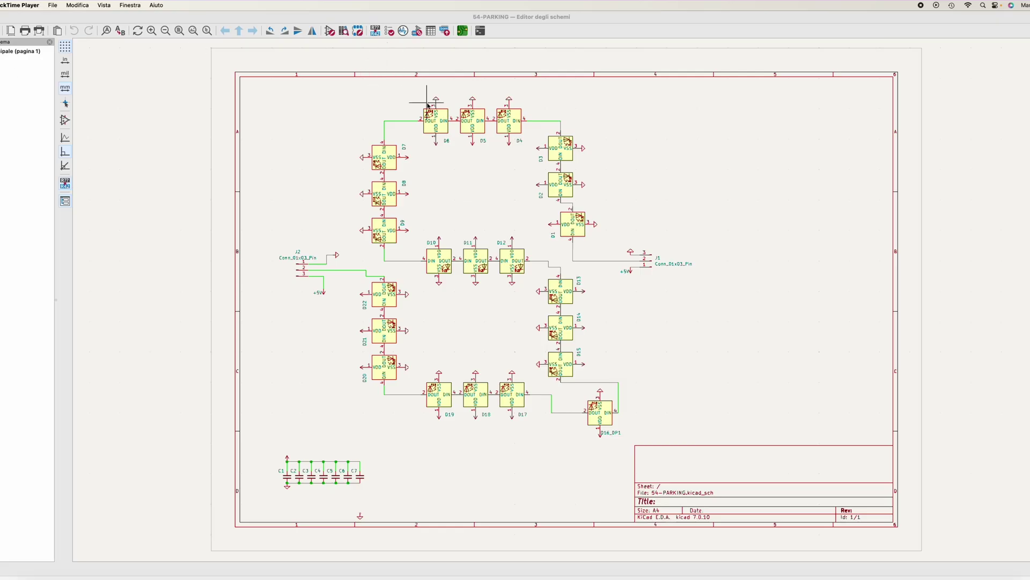
# Switch to the KiCad schematic editor and examine the LED chain, the J1 and J2 connectors and the capacitor bank
pyautogui.scroll(4, 428, 106)
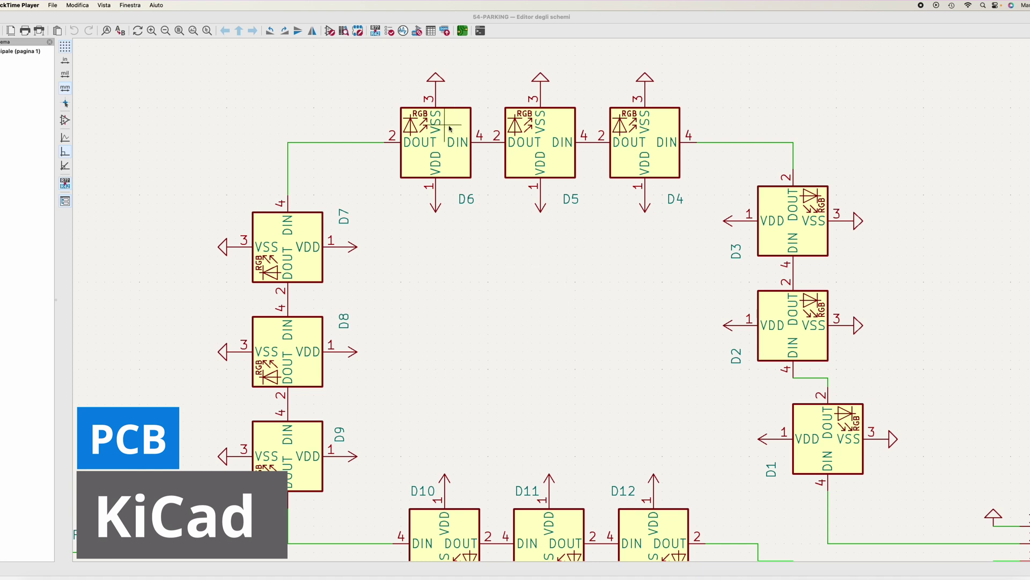
pyautogui.scroll(-5, 584, 346)
pyautogui.hscroll(5, 583, 346)
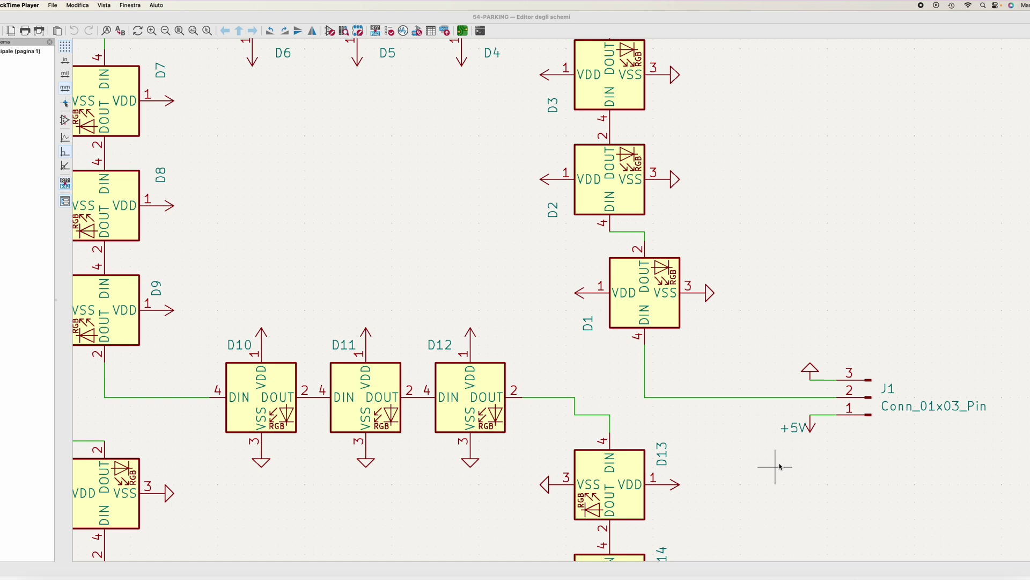
pyautogui.scroll(-10, 519, 462)
pyautogui.hscroll(-3, 519, 461)
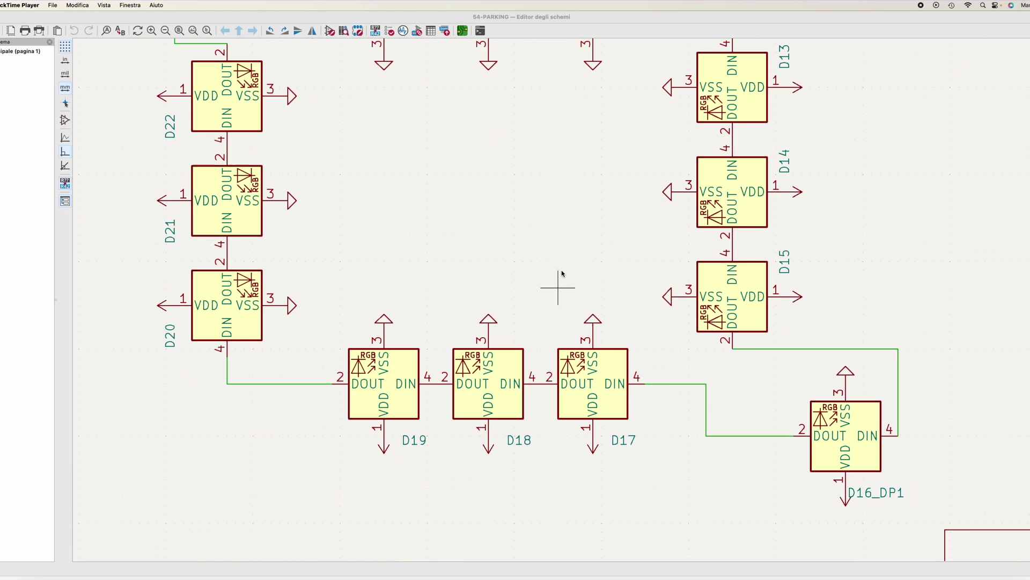
pyautogui.hscroll(-6, 568, 294)
pyautogui.scroll(-2, 568, 294)
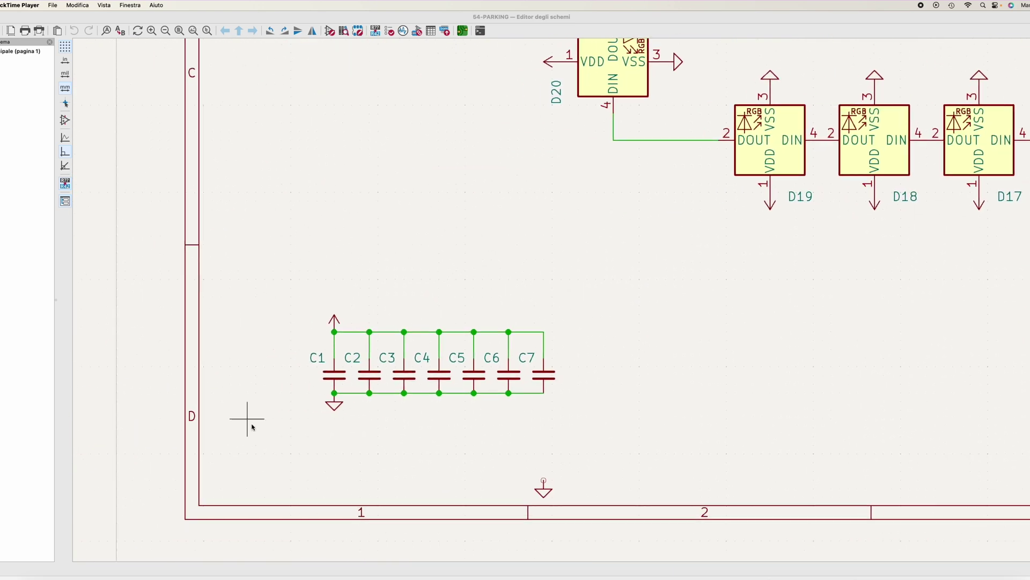
pyautogui.scroll(-5, 723, 334)
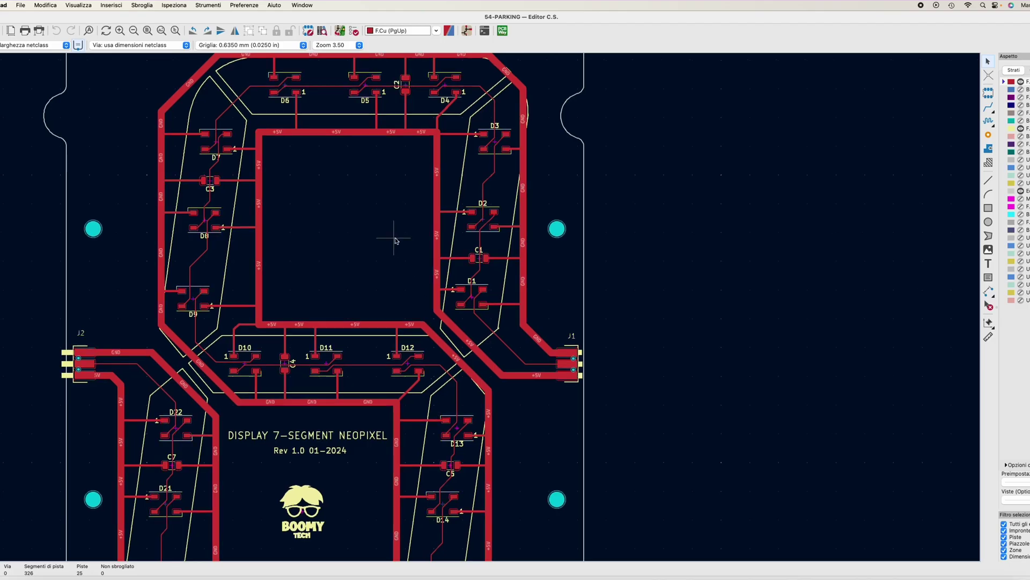
# Inspect the 7-segment display's PCB layout in the board editor and view the board in 3D from several angles
pyautogui.hscroll(-5, 539, 259)
pyautogui.moveTo(538, 259); pyautogui.dragTo(540, 207, button='middle')
pyautogui.scroll(-2, 540, 206)
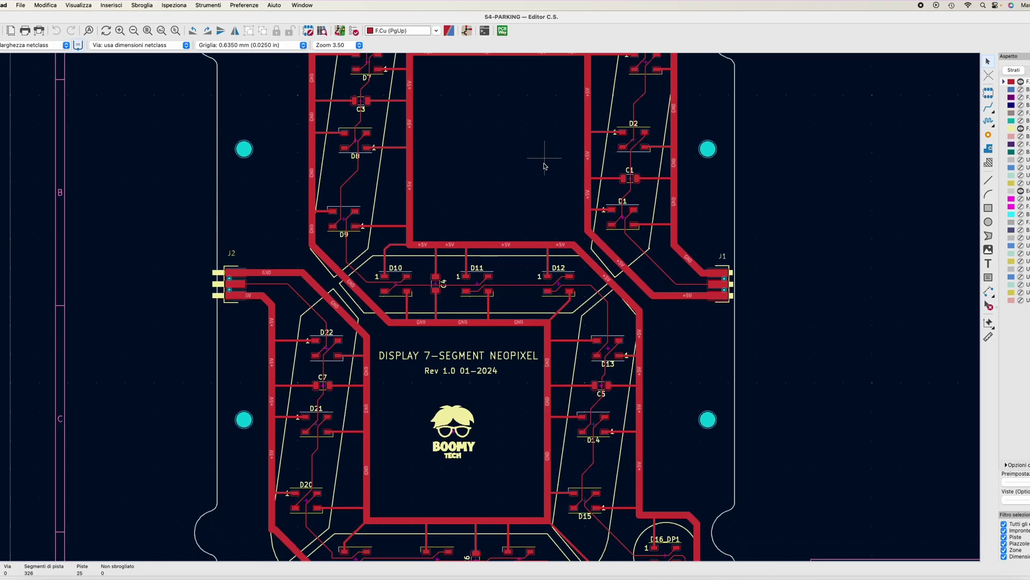
pyautogui.scroll(-5, 508, 368)
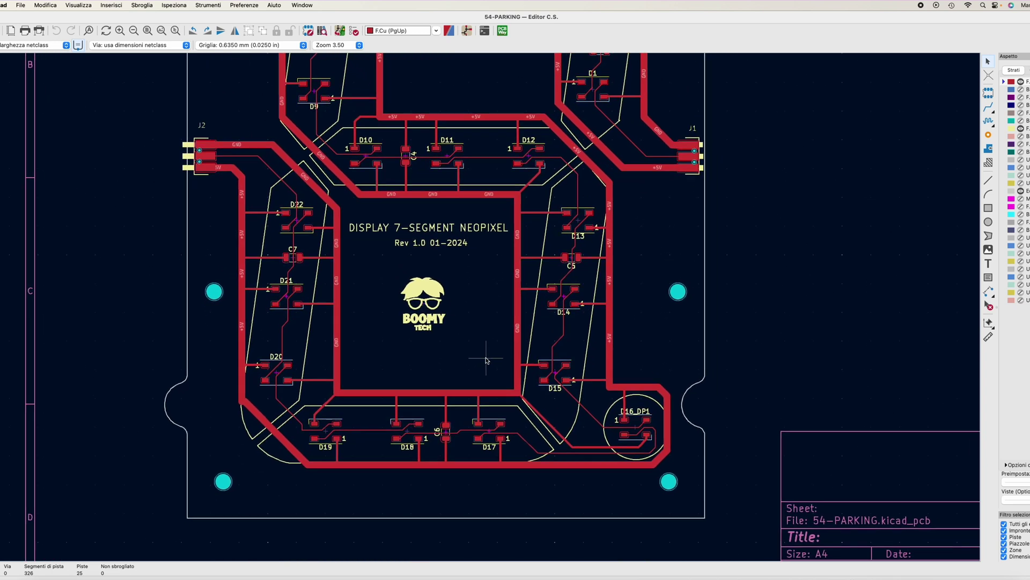
pyautogui.hotkey('alt', '3')
pyautogui.moveTo(697, 307); pyautogui.dragTo(540, 295)
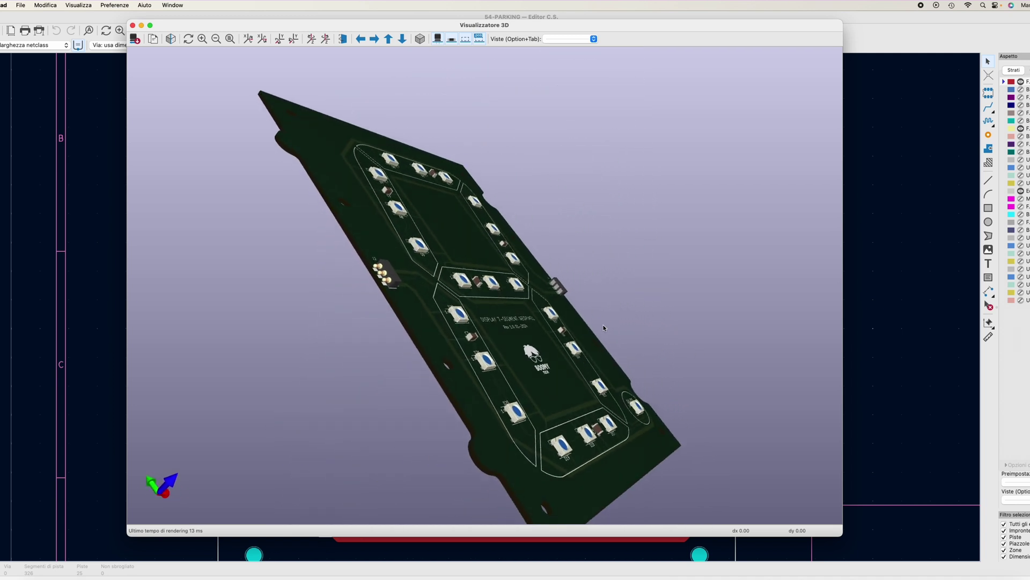
pyautogui.moveTo(544, 398); pyautogui.dragTo(596, 396)
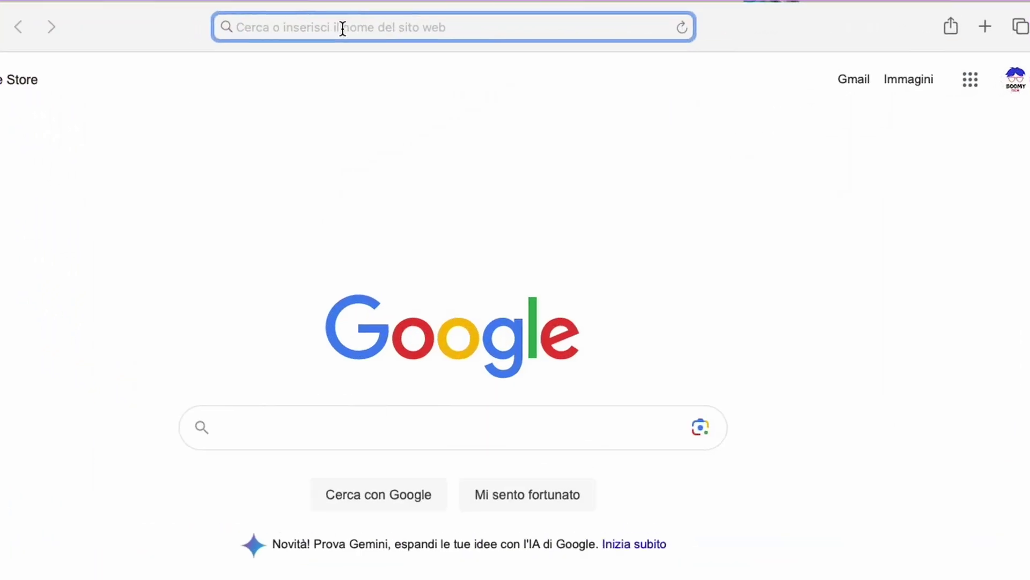
pyautogui.write('www.pcbway')
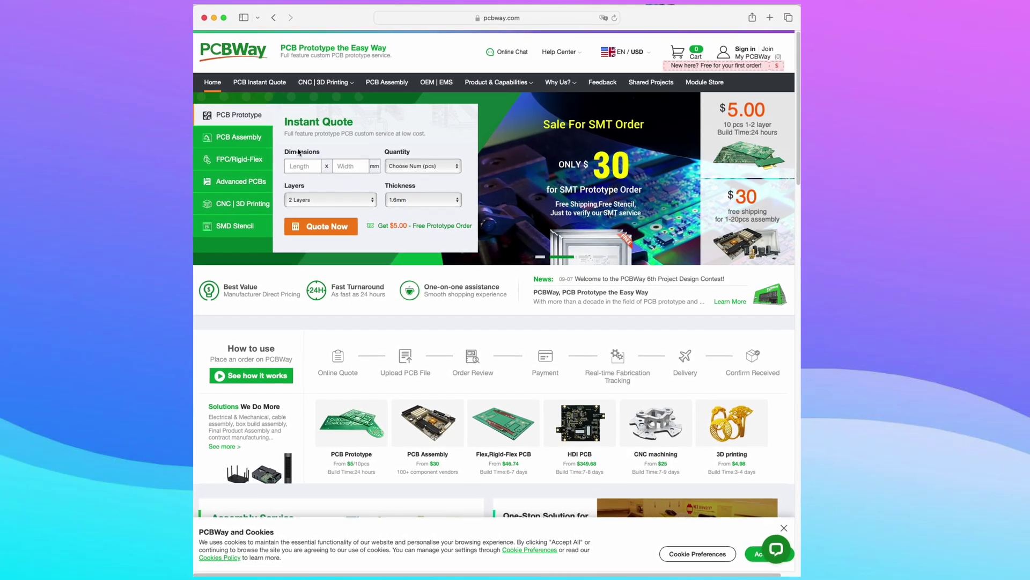
pyautogui.click(302, 166)
pyautogui.write('100')
pyautogui.press('Tab')
pyautogui.write('1')
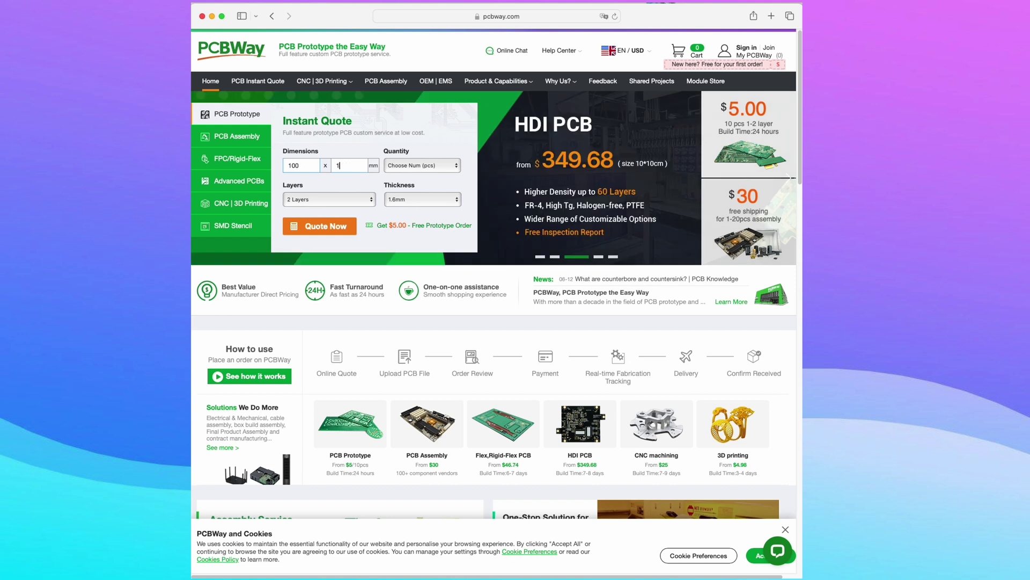
pyautogui.write('00')
# Set the quote to a quantity of 5, 2 layers and 1.6mm thickness, and request the quote
pyautogui.click(421, 165)
pyautogui.click(422, 171)
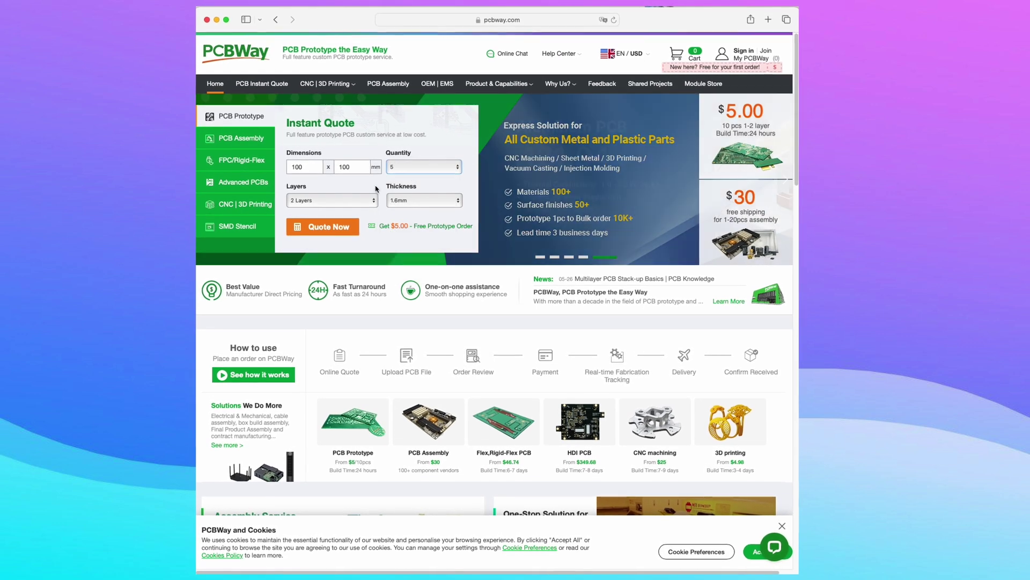
pyautogui.click(311, 200)
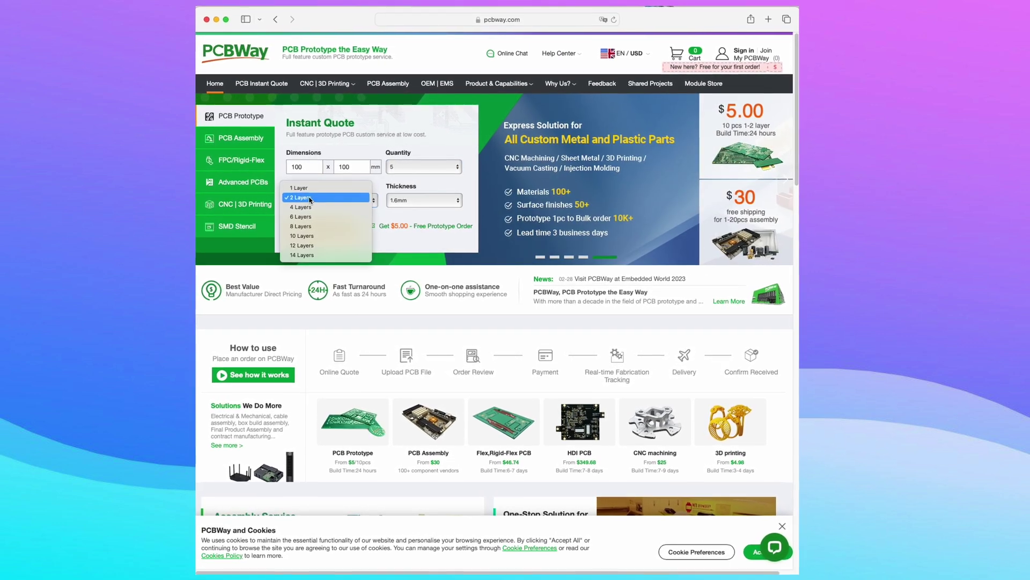
pyautogui.click(309, 197)
pyautogui.click(417, 200)
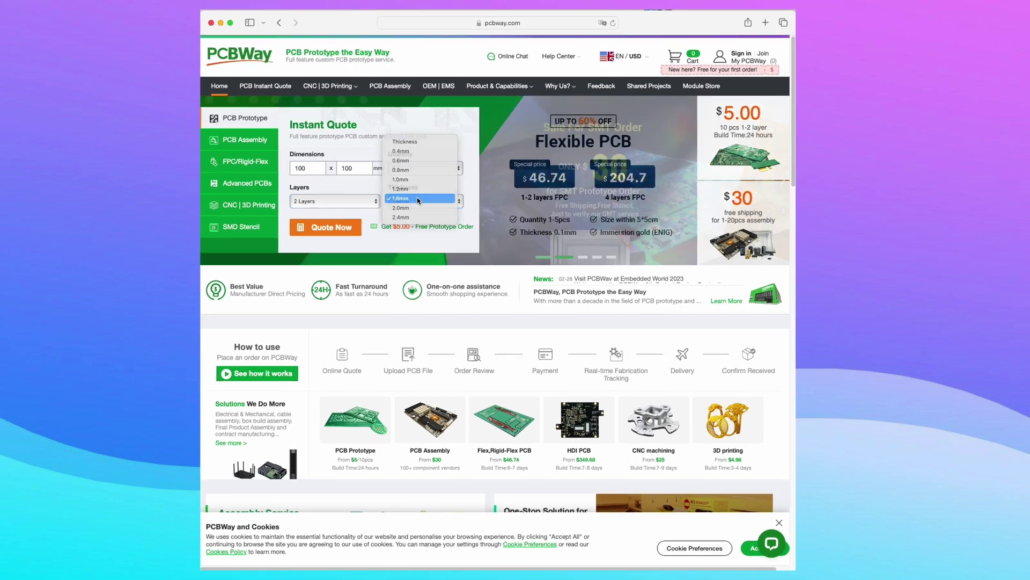
pyautogui.click(418, 199)
pyautogui.click(322, 228)
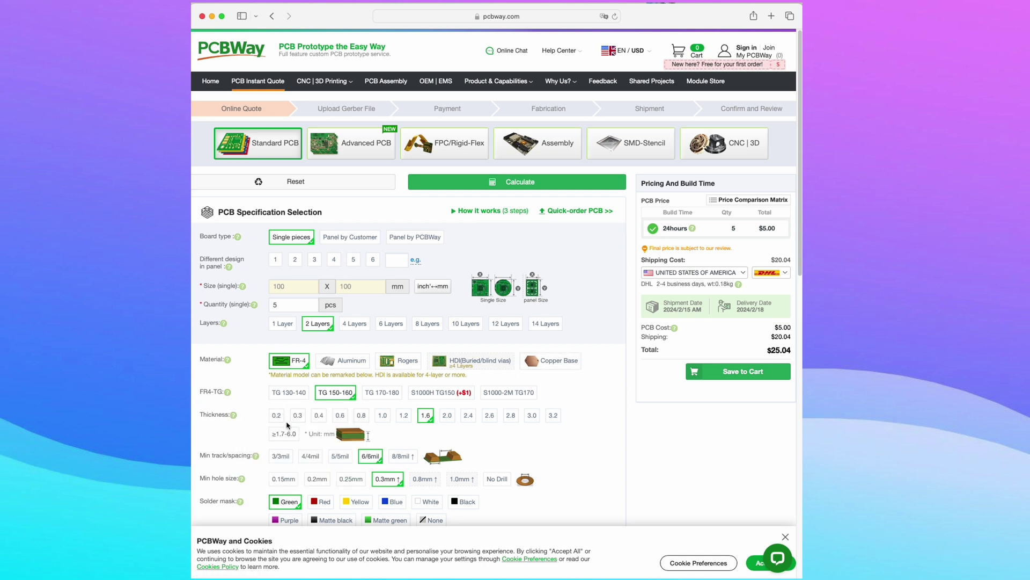
# Try adding an SMD-Stencil to the PCB order, switching its type to Non-framework and back to Framework
pyautogui.scroll(-8, 288, 425)
pyautogui.click(203, 394)
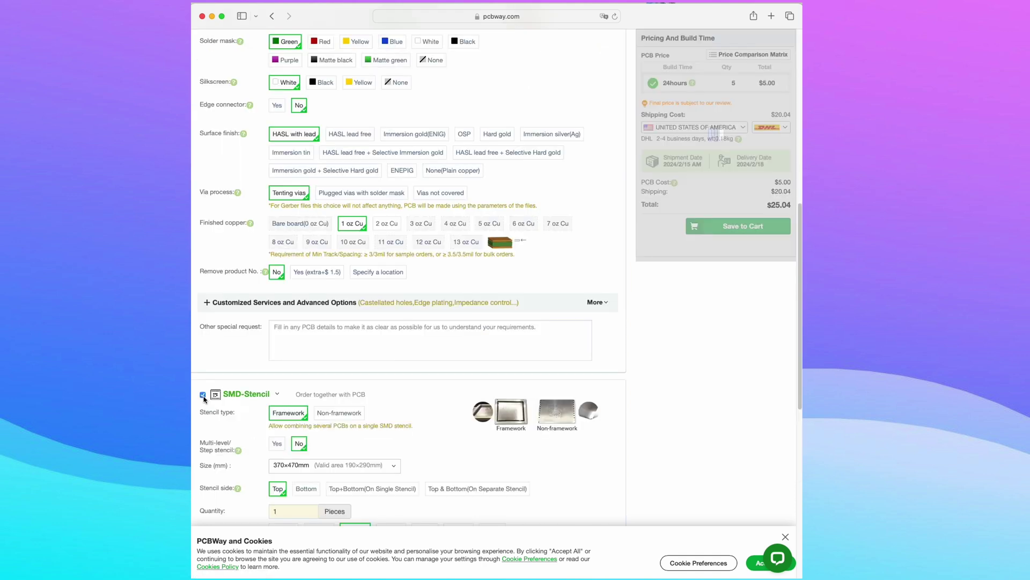
pyautogui.click(339, 413)
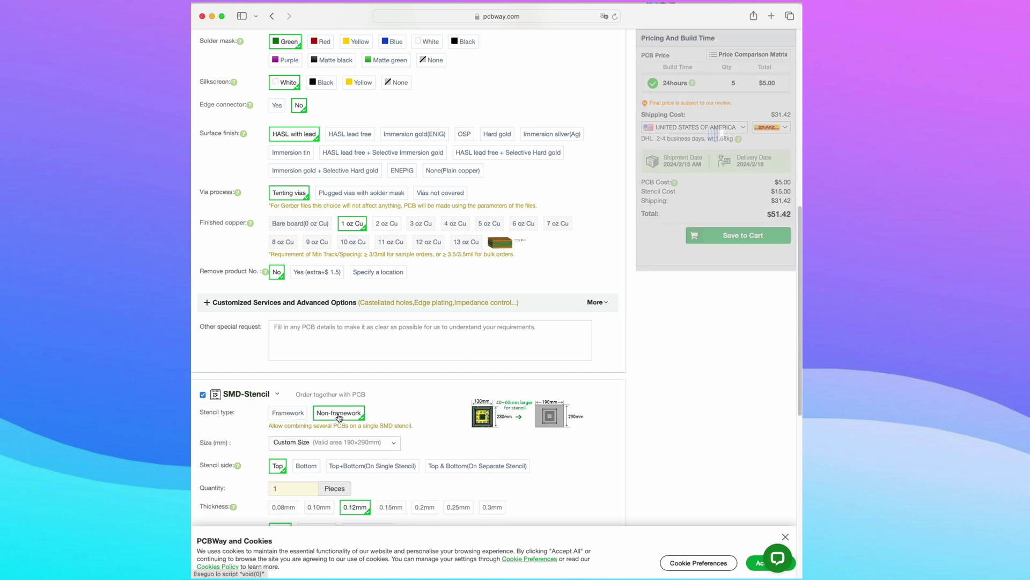
pyautogui.click(288, 414)
pyautogui.scroll(10, 794, 234)
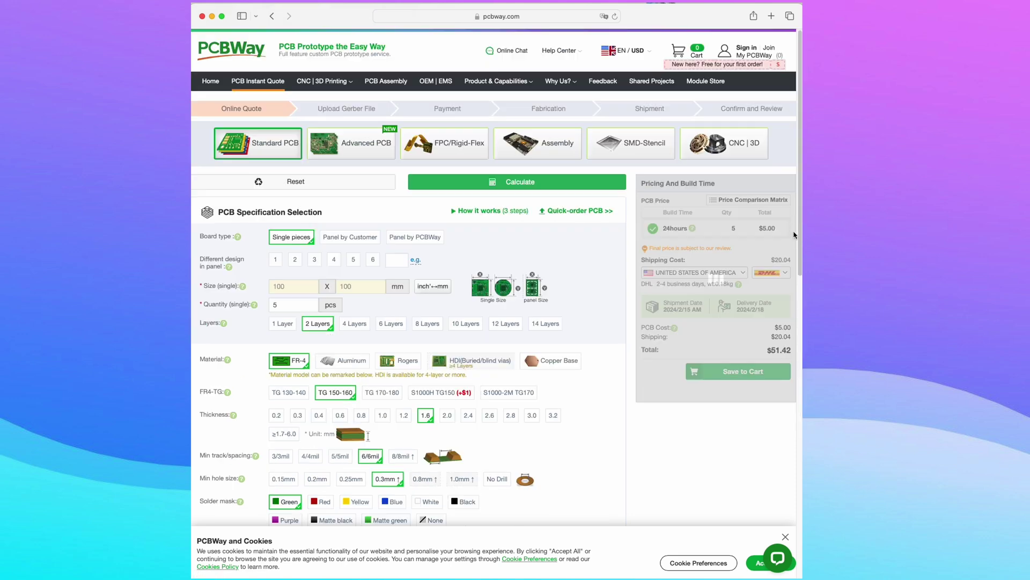
# Apply AliExpress Standard Shipping to the United States of America and save the PCB order to the cart
pyautogui.click(785, 273)
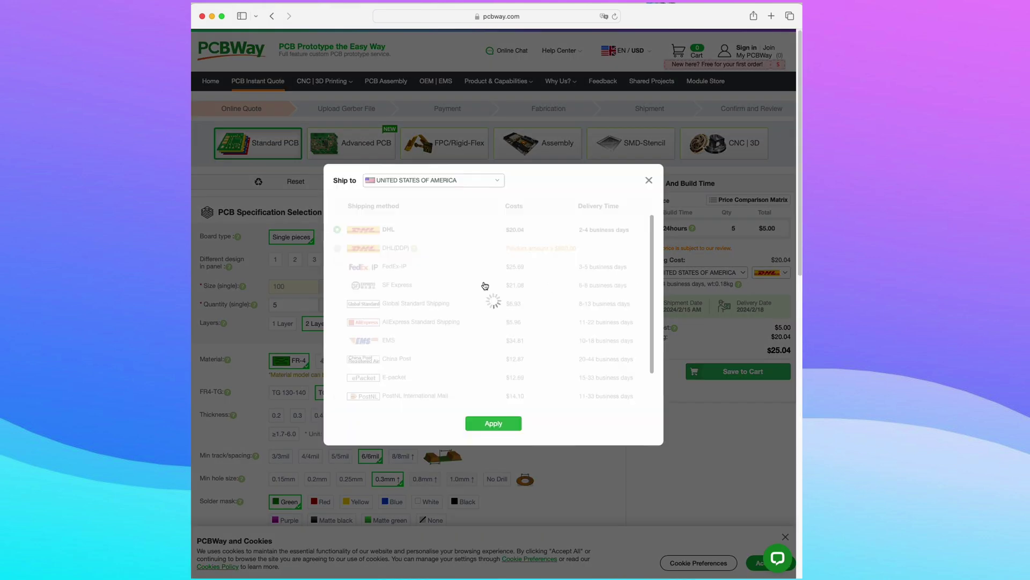
pyautogui.click(508, 423)
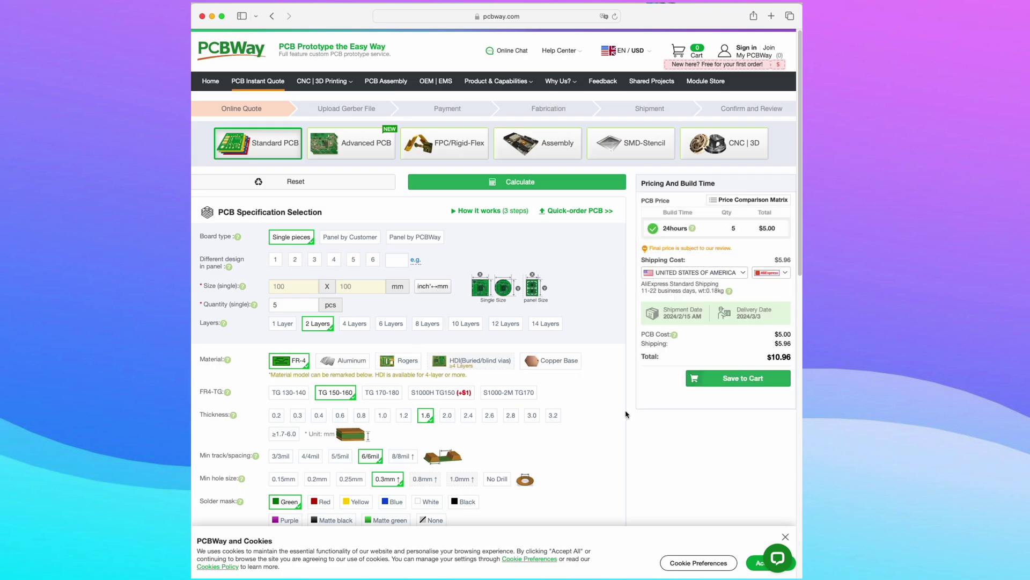
pyautogui.click(732, 378)
pyautogui.click(593, 373)
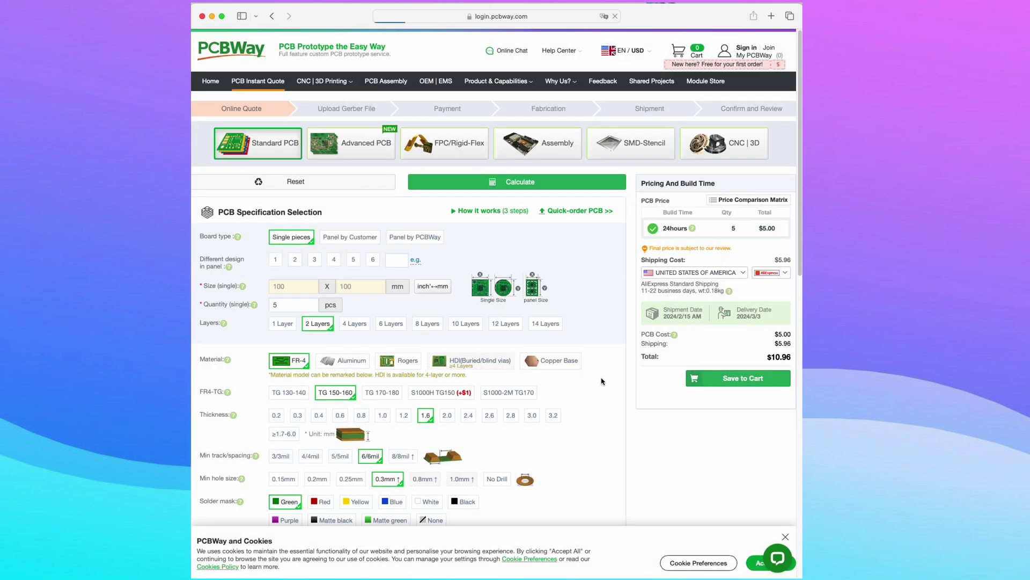